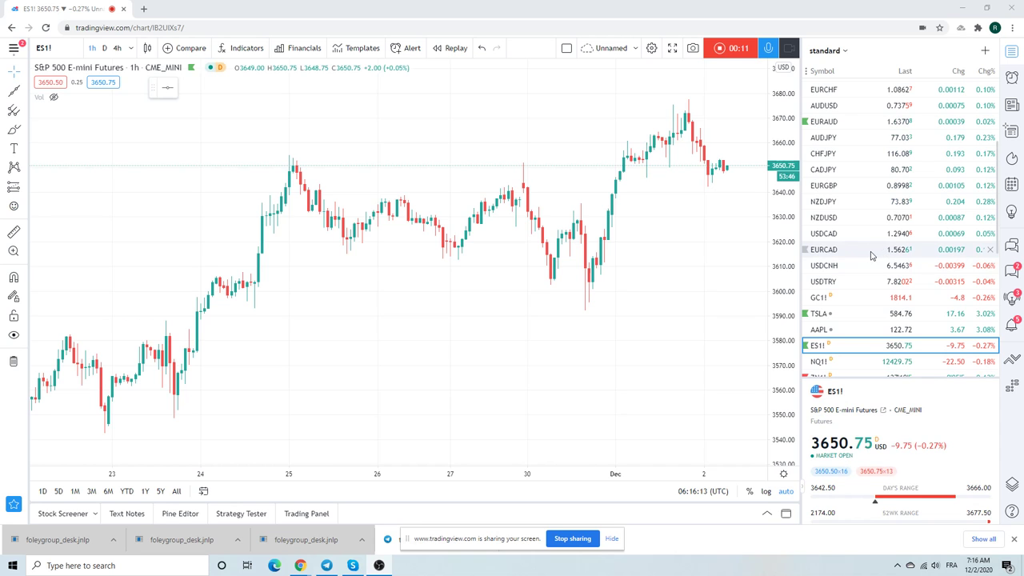
Step: Load Gold Futures (GC1!) on the hourly chart and scroll the watchlist back to the top
click(820, 299)
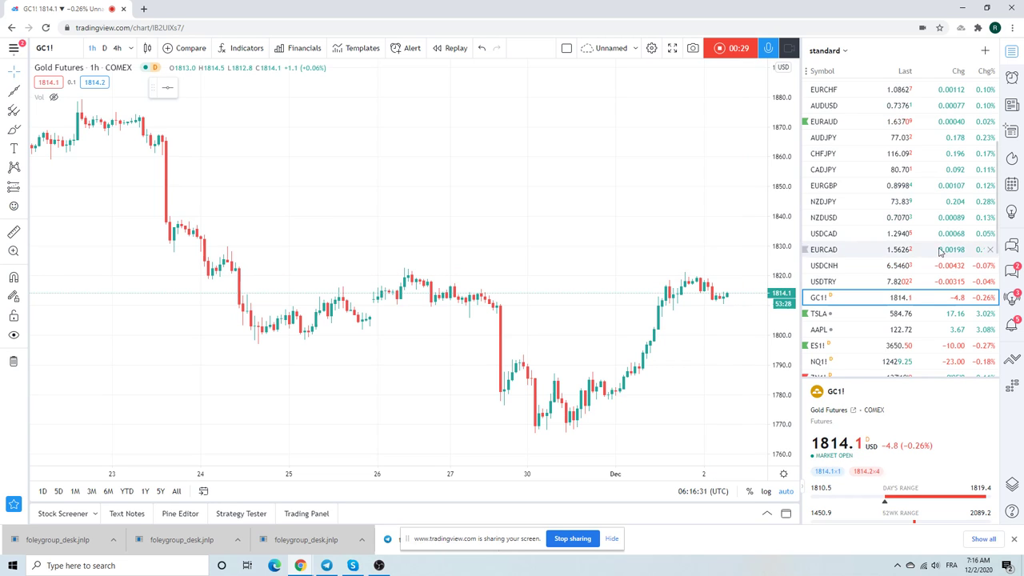
scroll(872, 184, up, 5)
Step: Flip from EURUSD to EURJPY and switch to zoomed-out daily candles
click(847, 124)
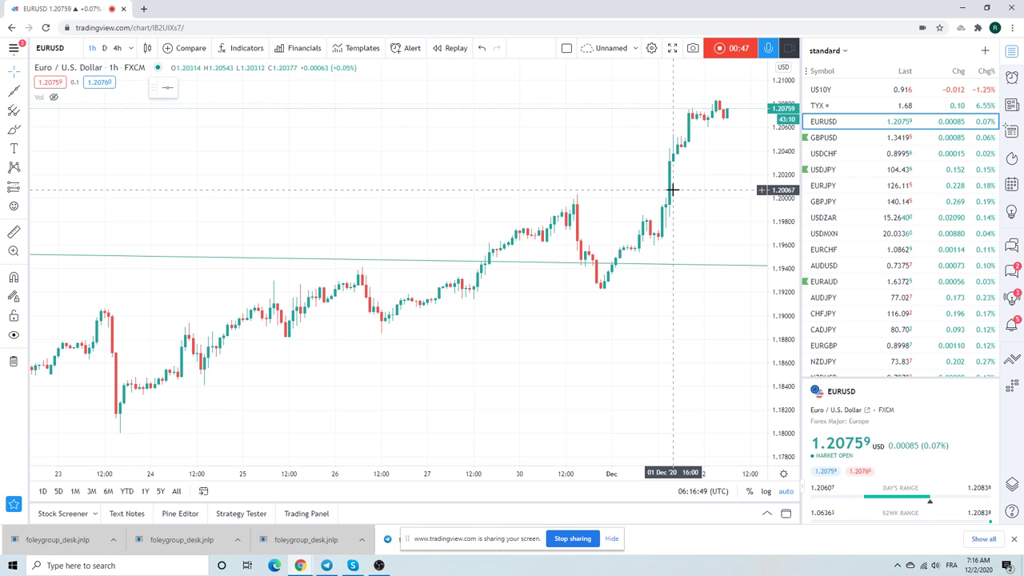
click(826, 187)
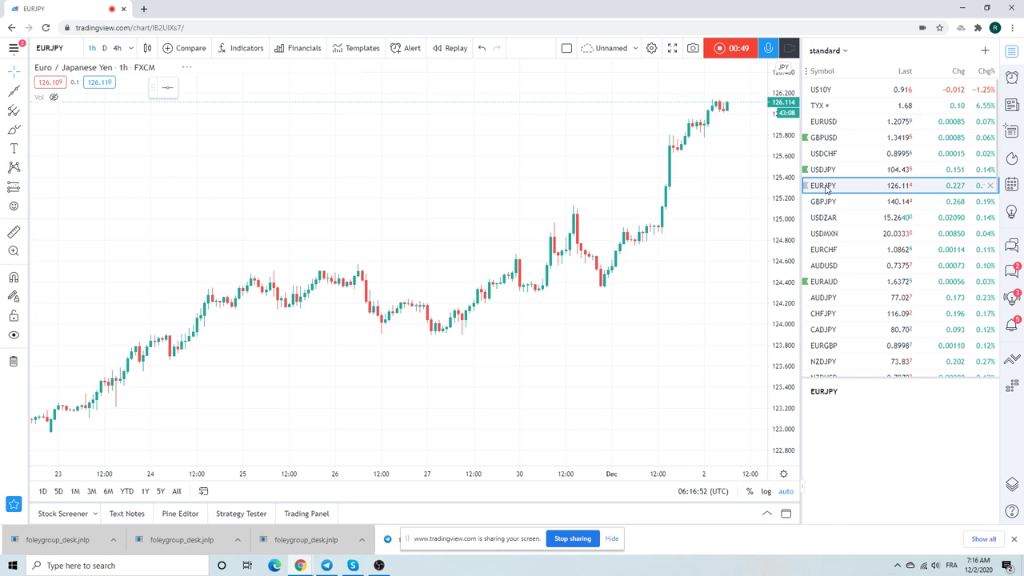
click(108, 50)
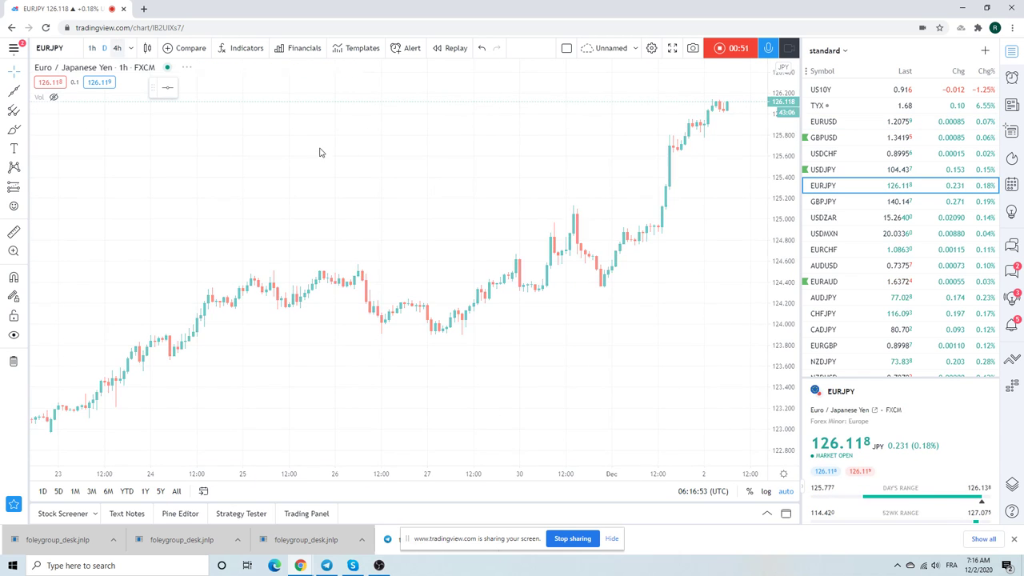
scroll(600, 242, down, 2)
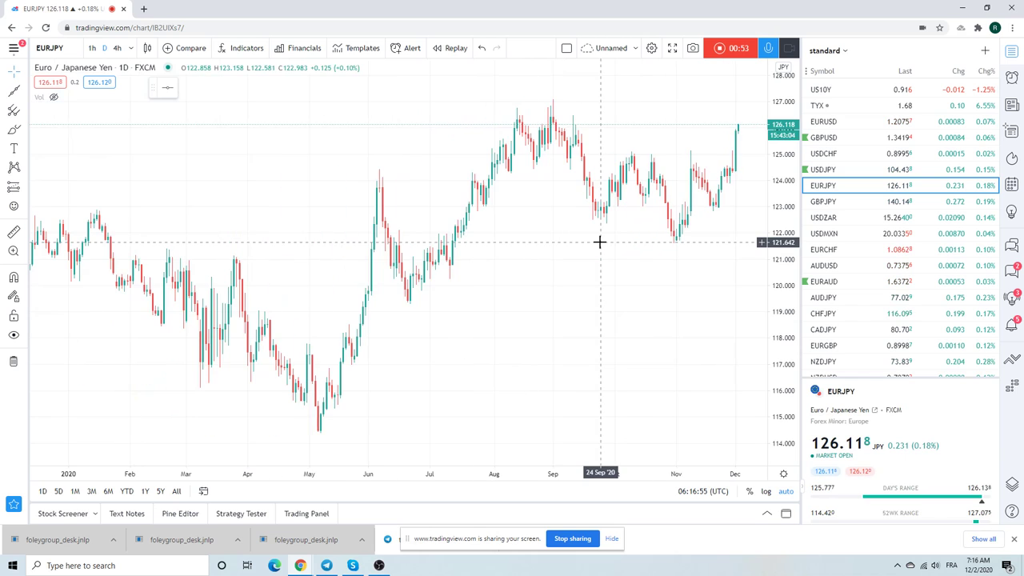
Step: Show USDJPY, then AUDJPY with its trend line, and scroll the watchlist down
click(832, 174)
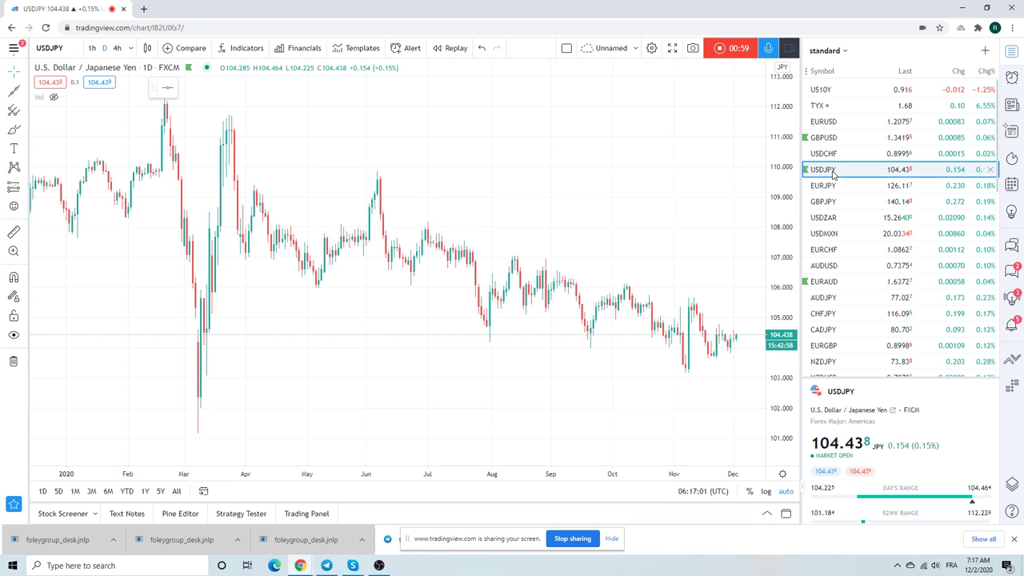
click(832, 298)
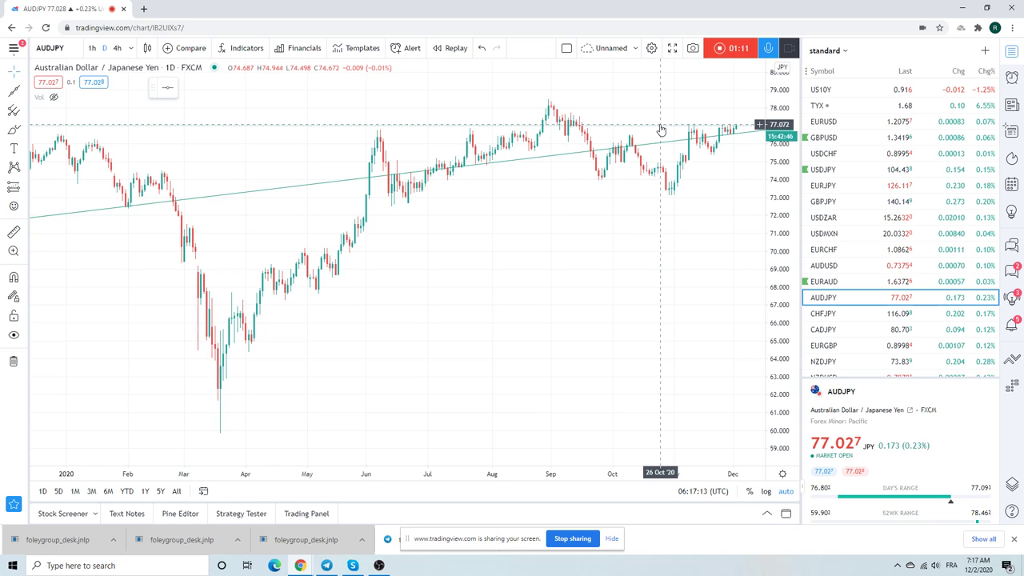
scroll(874, 166, down, 1)
scroll(874, 166, down, 3)
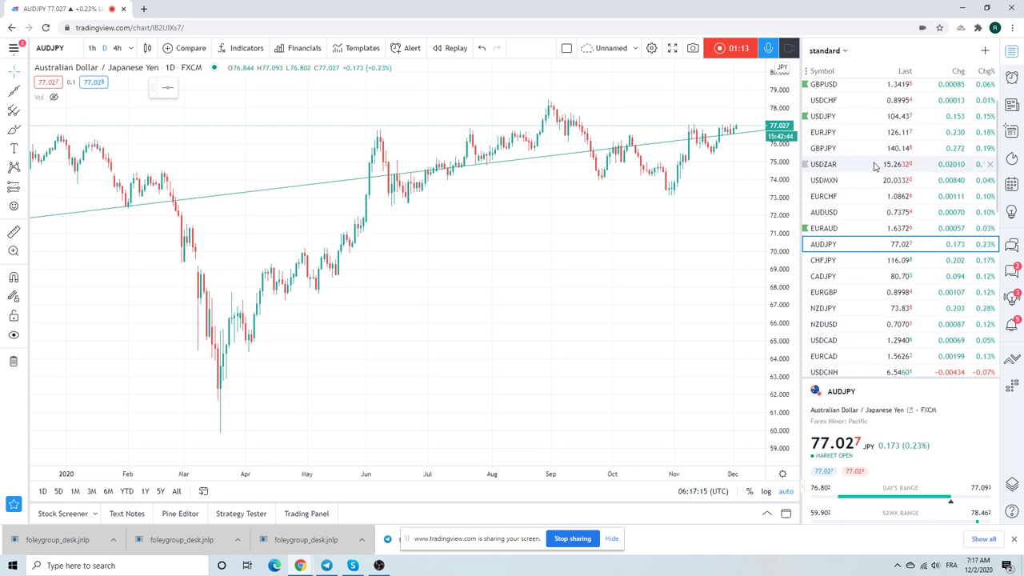
scroll(874, 166, down, 3)
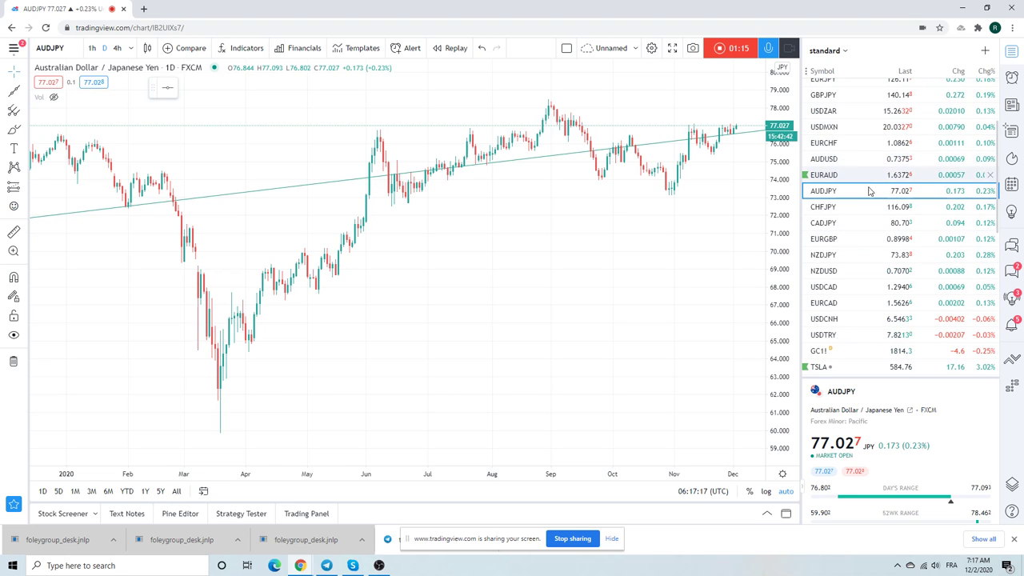
Step: Load USDZAR zoomed in, then scroll the watchlist down to the futures rows
click(827, 115)
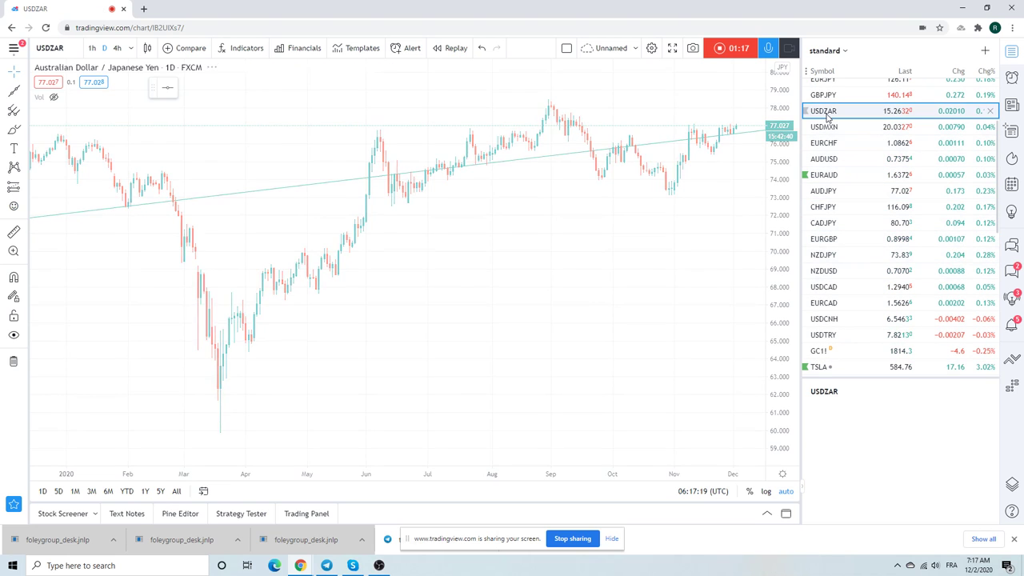
scroll(562, 299, up, 3)
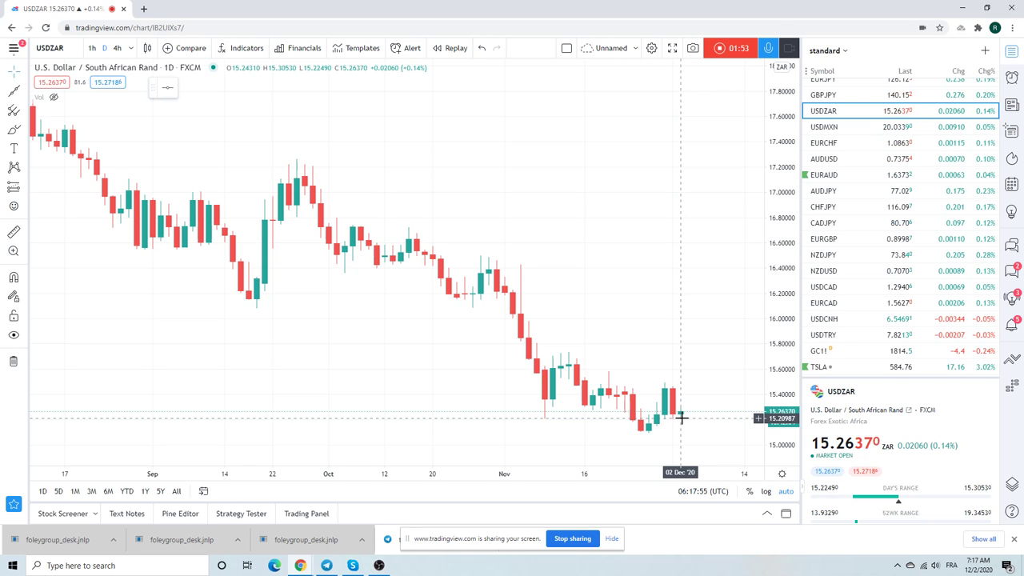
scroll(897, 272, down, 2)
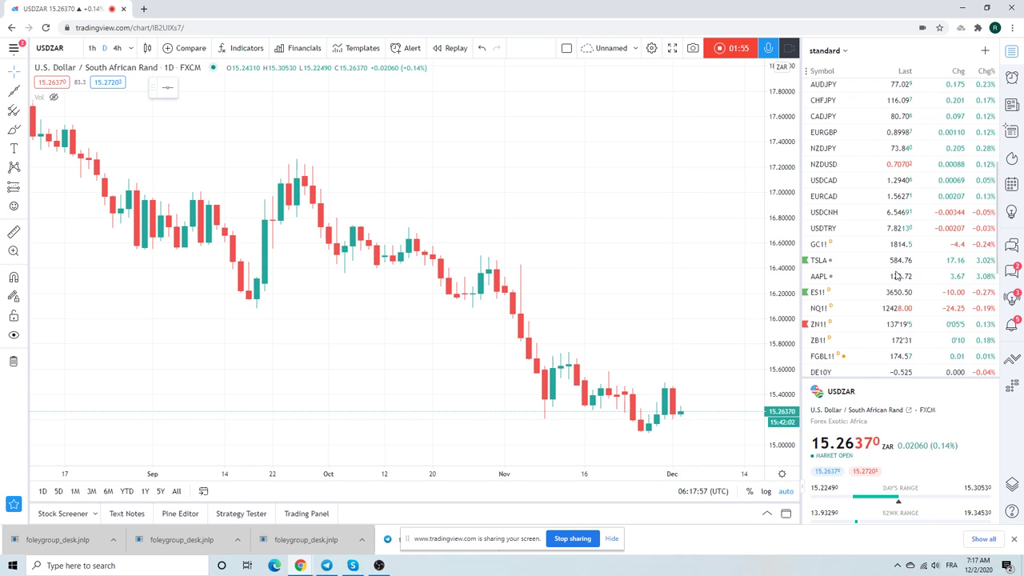
Step: Review T-Bond Futures (ZB1!), then 10 Year T-Note Futures (ZN1!), and return the watchlist to the top
click(852, 339)
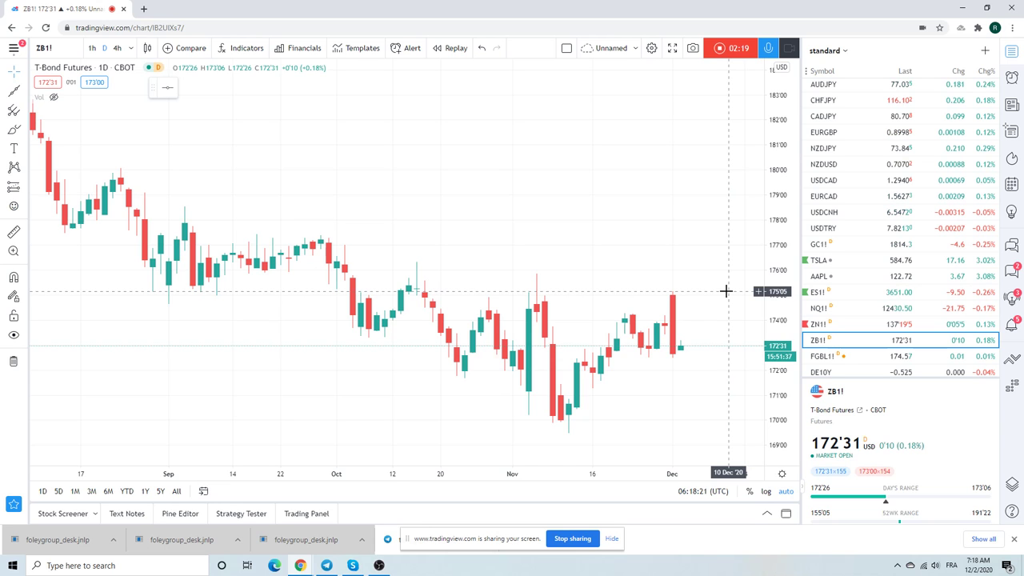
click(836, 323)
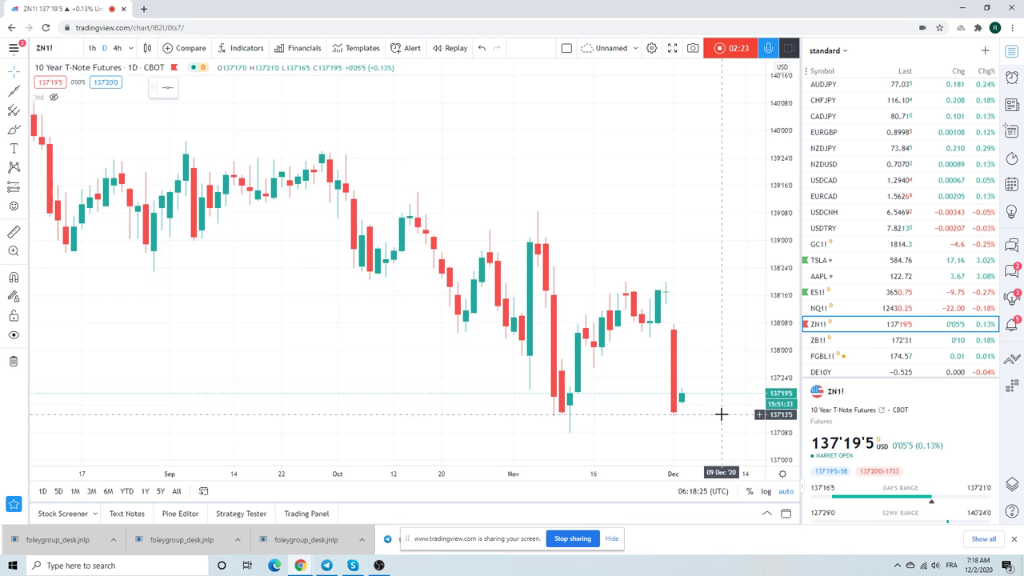
scroll(831, 272, up, 3)
scroll(848, 160, up, 3)
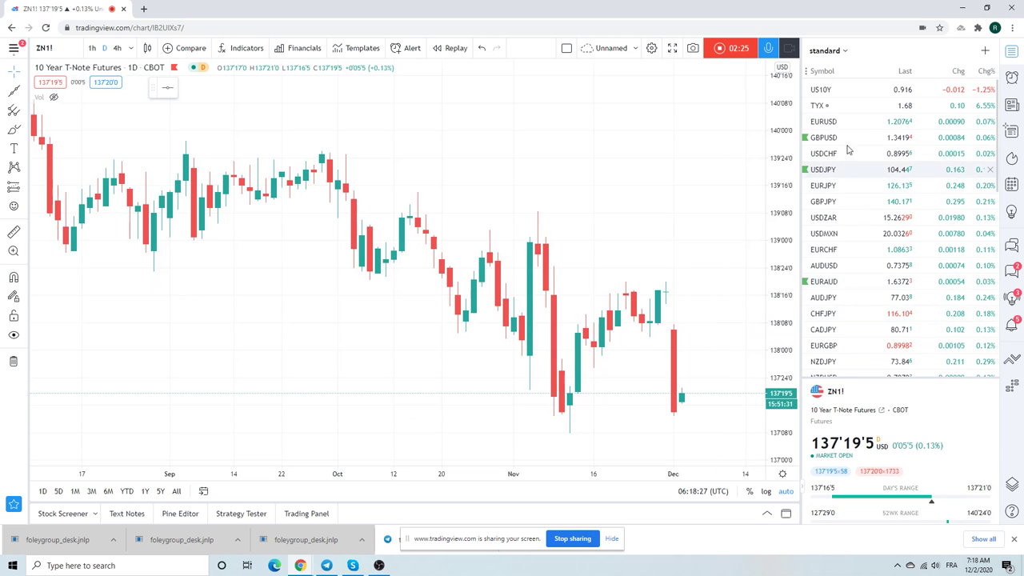
Step: Chart the US10Y yield zoomed out, then the 30-year TYX yield at 1.68
click(828, 89)
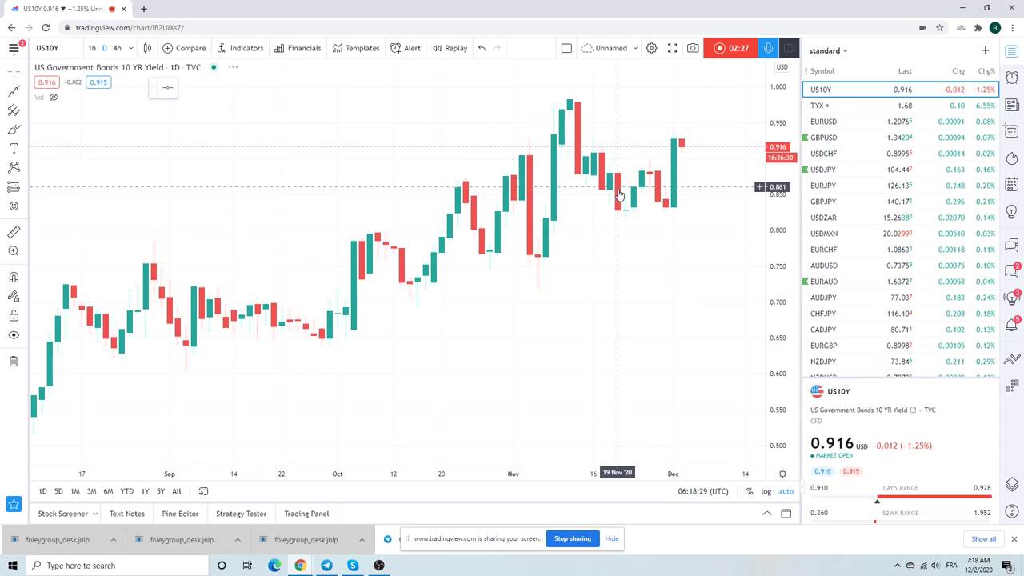
scroll(618, 195, down, 2)
scroll(616, 204, down, 2)
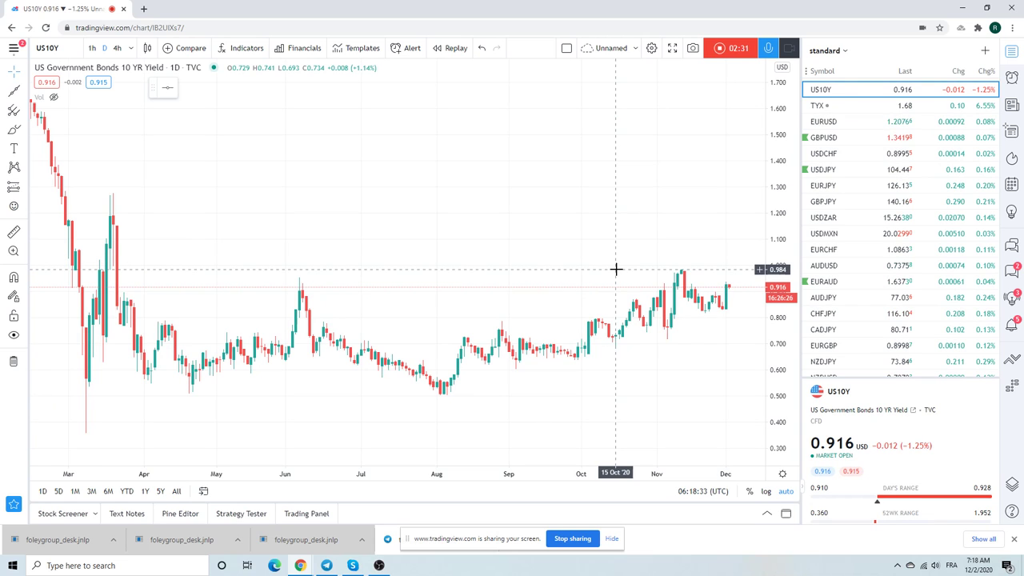
click(817, 105)
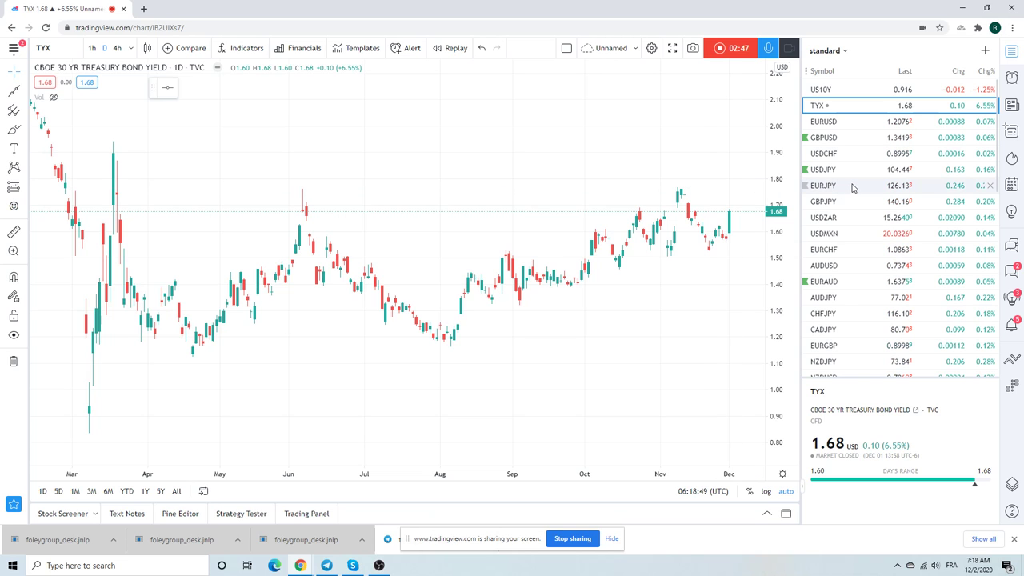
scroll(851, 188, down, 2)
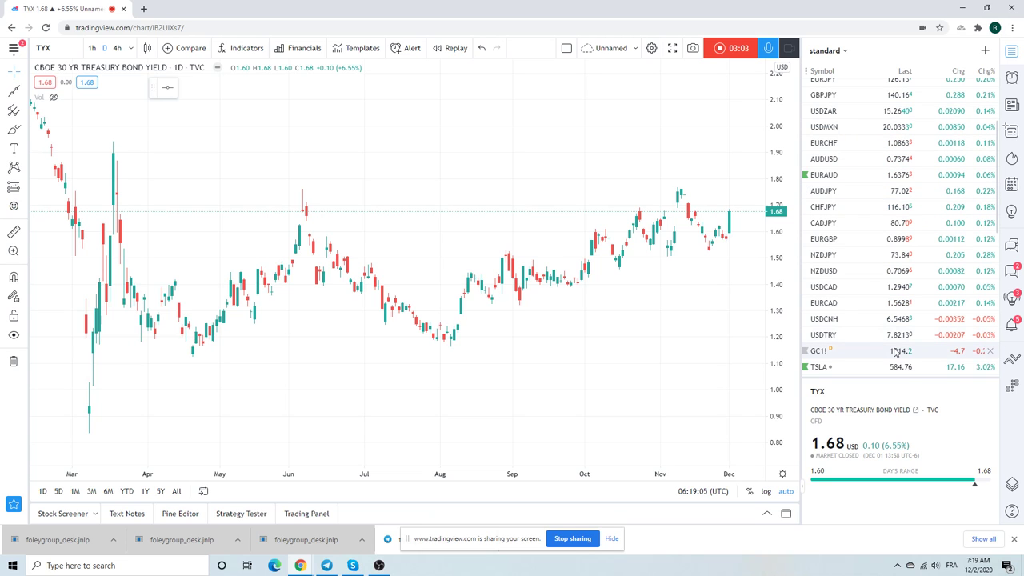
Step: Load NZDUSD and zoom its daily chart to span mid-June to December 2020
click(877, 275)
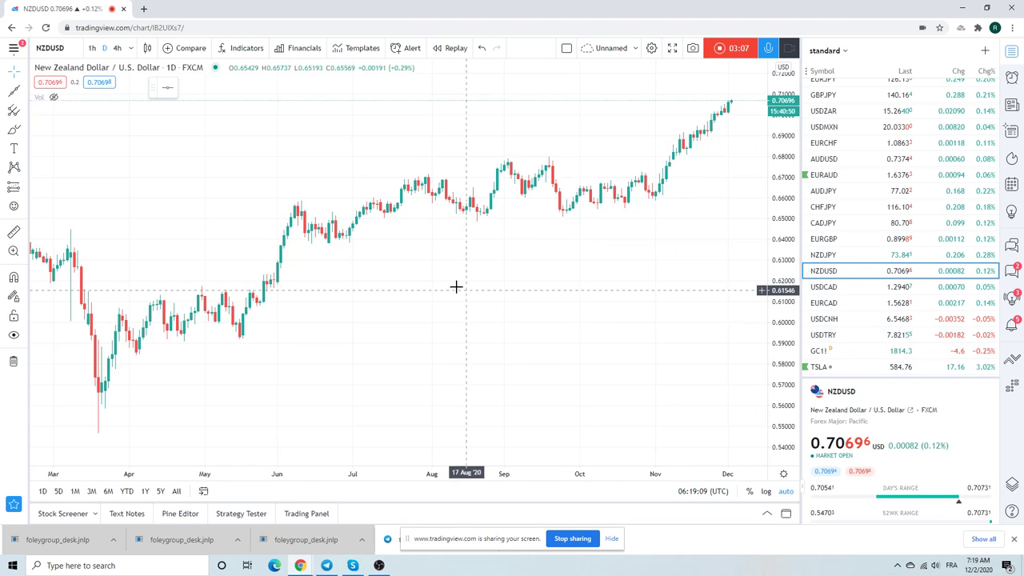
scroll(456, 287, down, 2)
scroll(456, 286, down, 2)
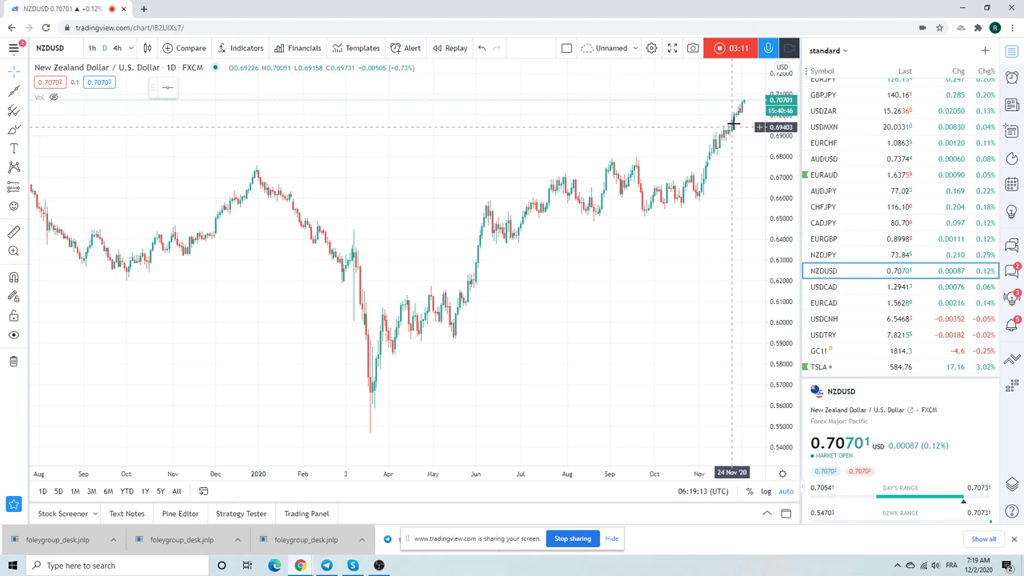
scroll(615, 299, up, 2)
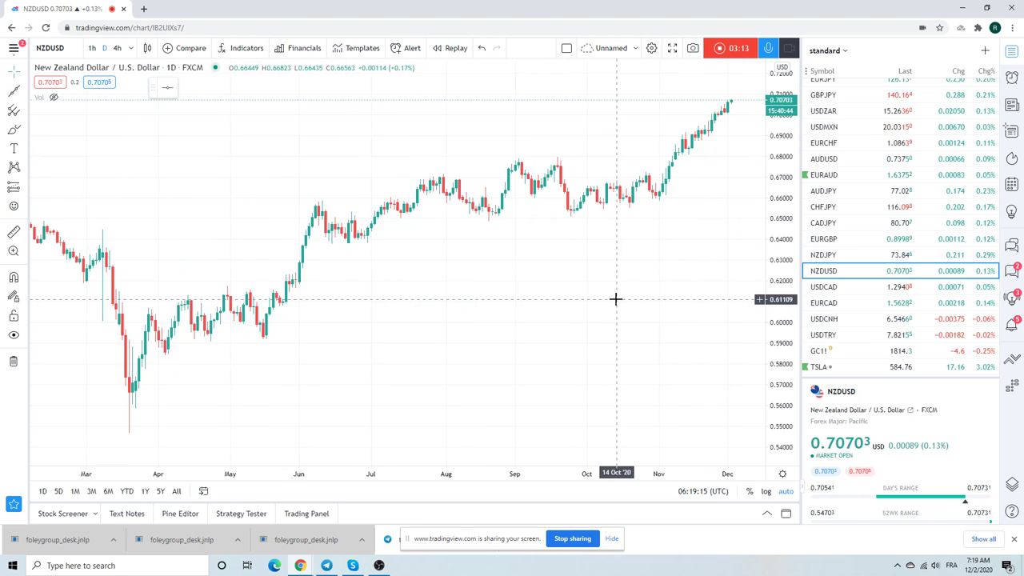
scroll(615, 299, up, 2)
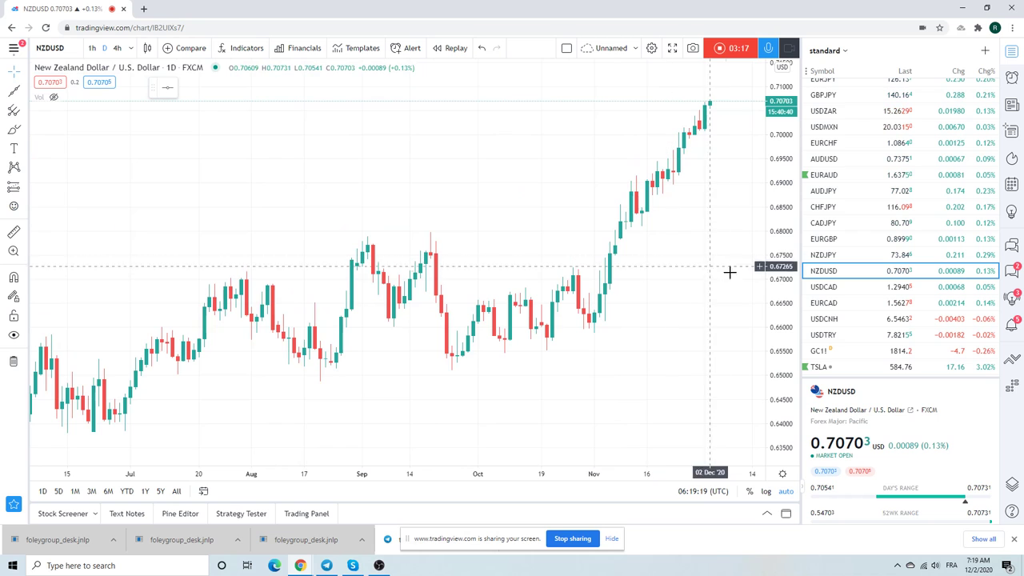
Step: Show AUDUSD with its rising trend line selected, then scroll the watchlist down
click(832, 158)
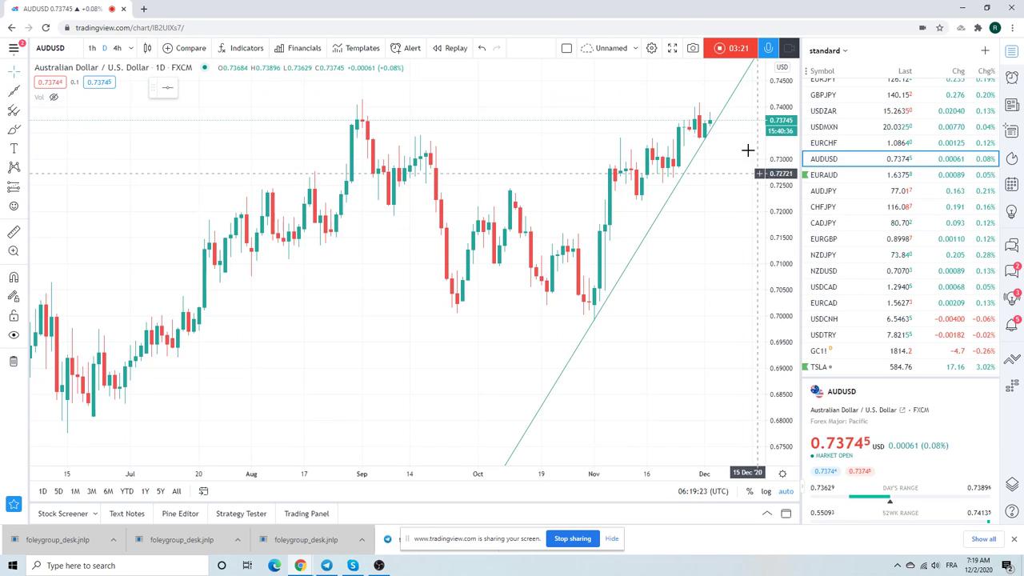
click(726, 107)
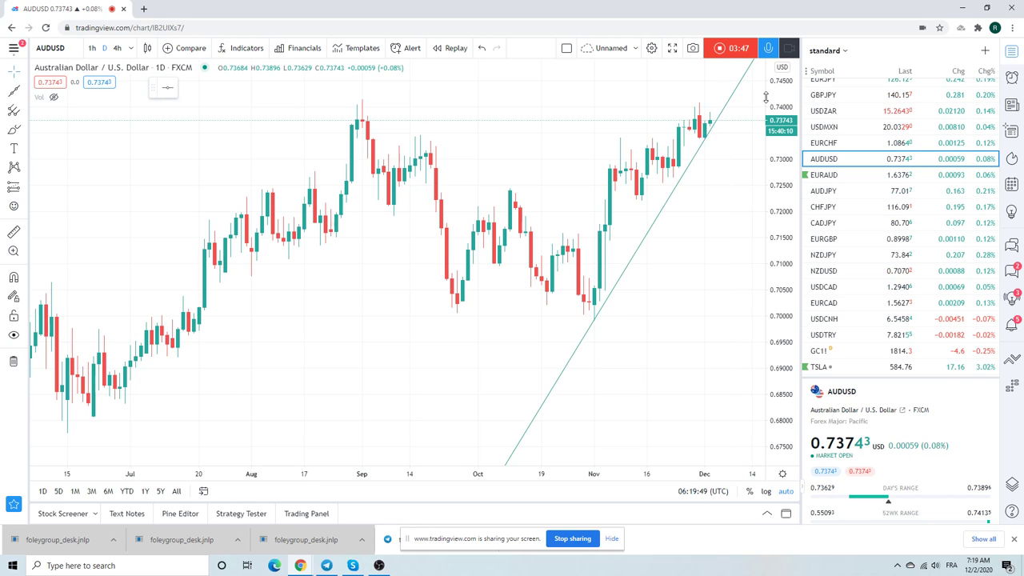
scroll(877, 232, down, 3)
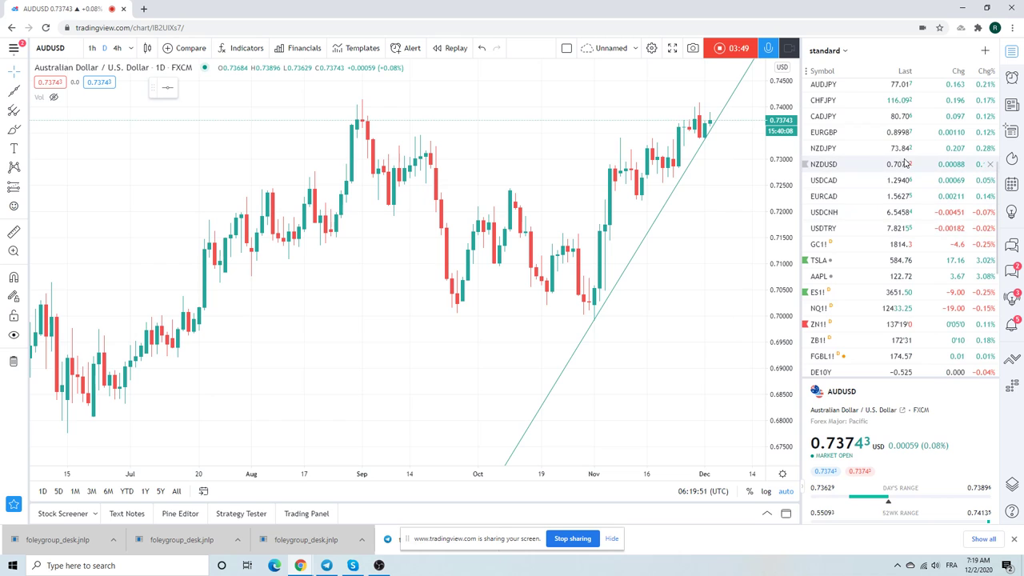
Step: Load NQ1! and zoom out to cover roughly February through December
click(880, 308)
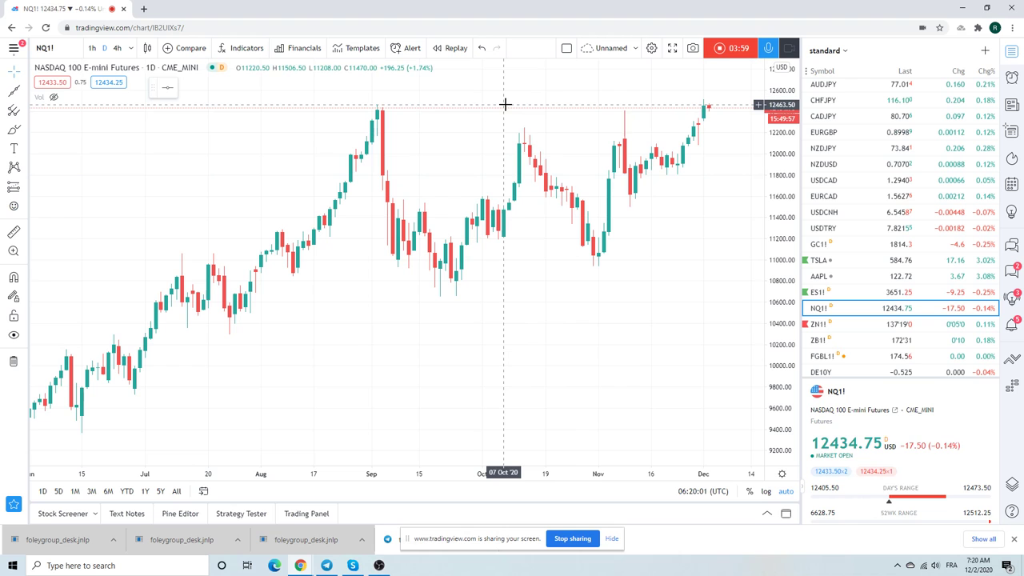
scroll(505, 104, down, 2)
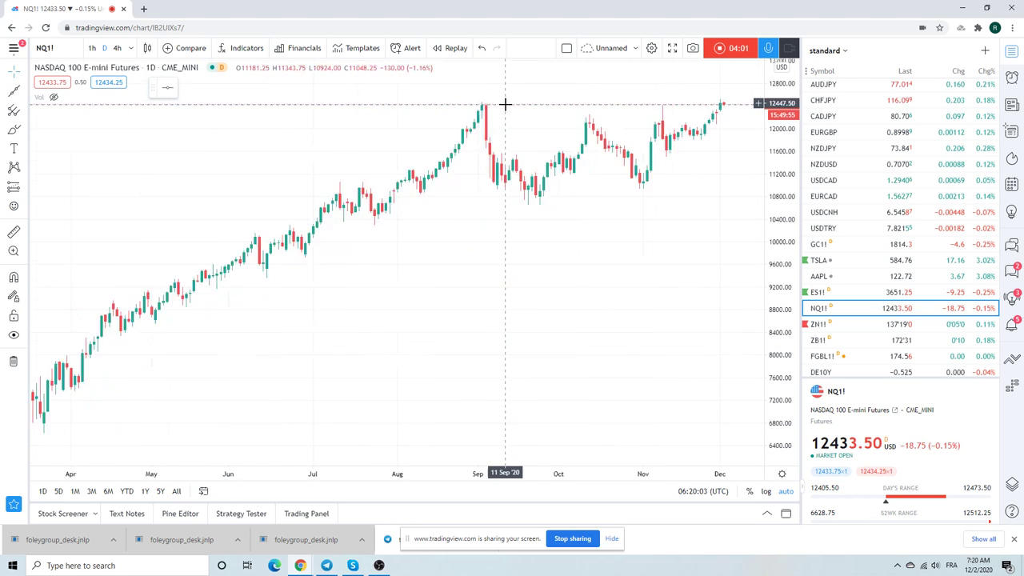
scroll(504, 104, down, 2)
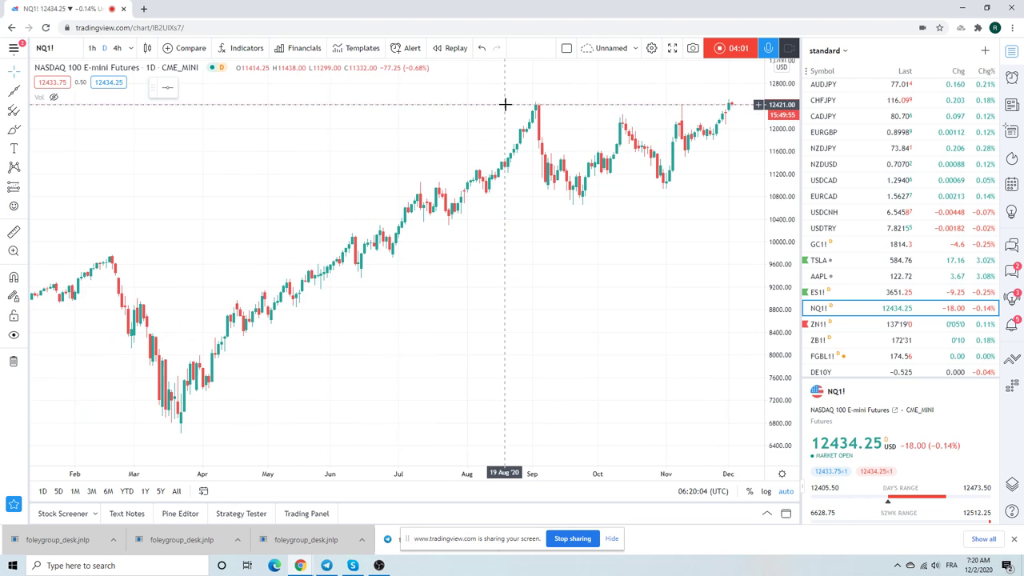
Step: Load ES1! and zoom the daily chart in to September through December
click(838, 295)
scroll(678, 267, up, 1)
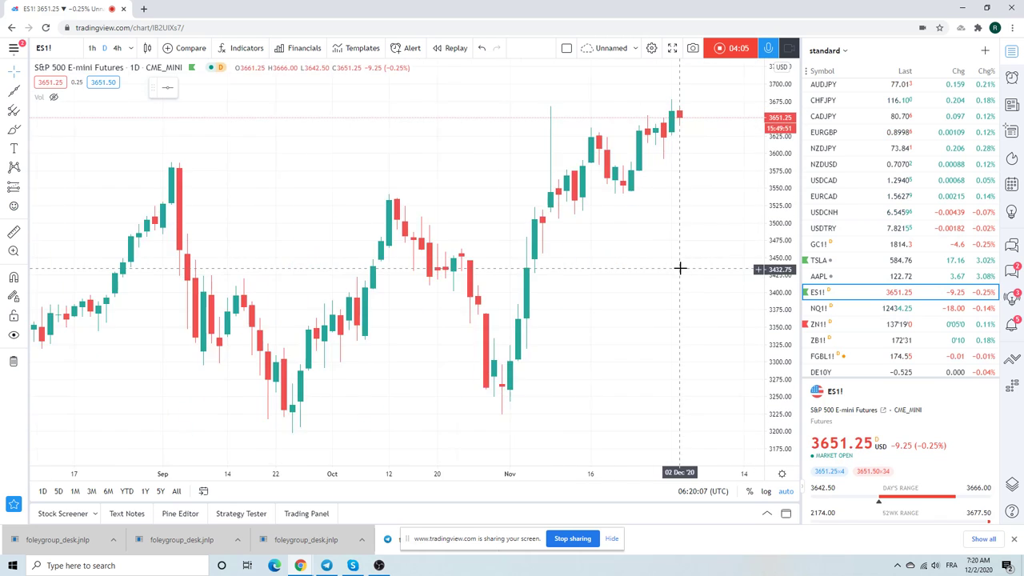
scroll(679, 268, up, 1)
scroll(568, 210, up, 1)
scroll(573, 202, up, 1)
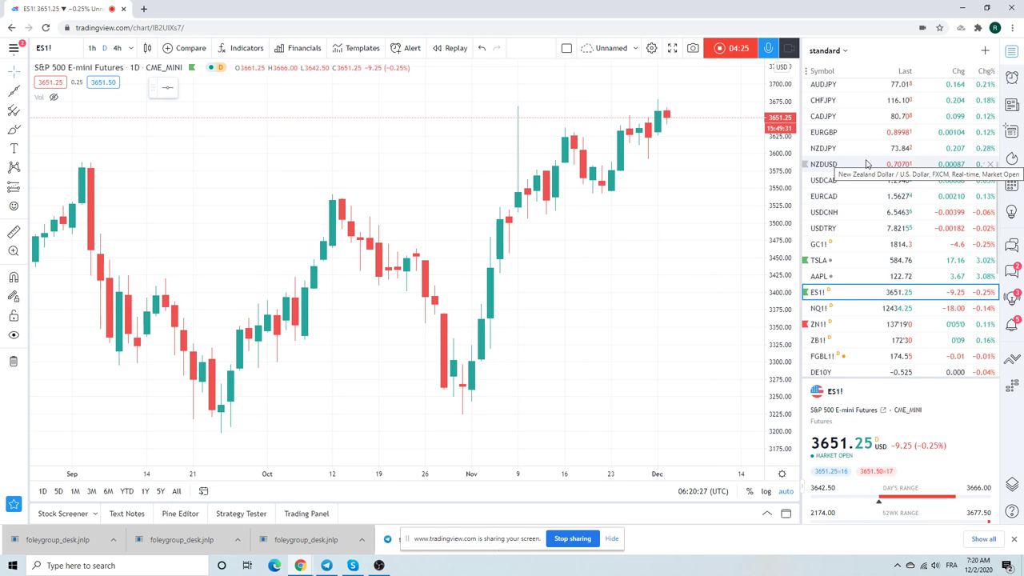
Step: Scroll the watchlist up and down to browse the other symbols
scroll(866, 164, up, 2)
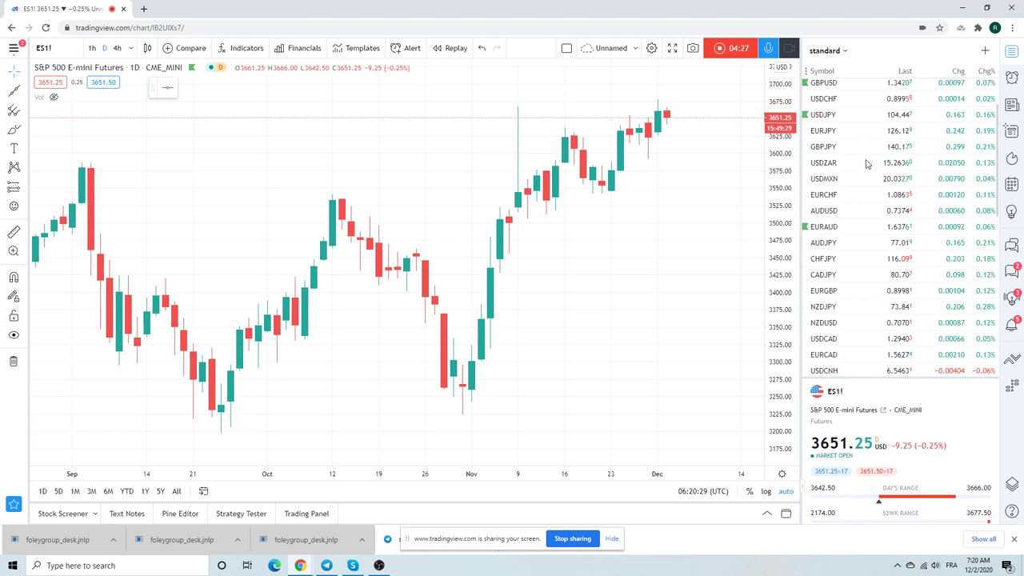
scroll(866, 164, up, 1)
scroll(866, 164, down, 2)
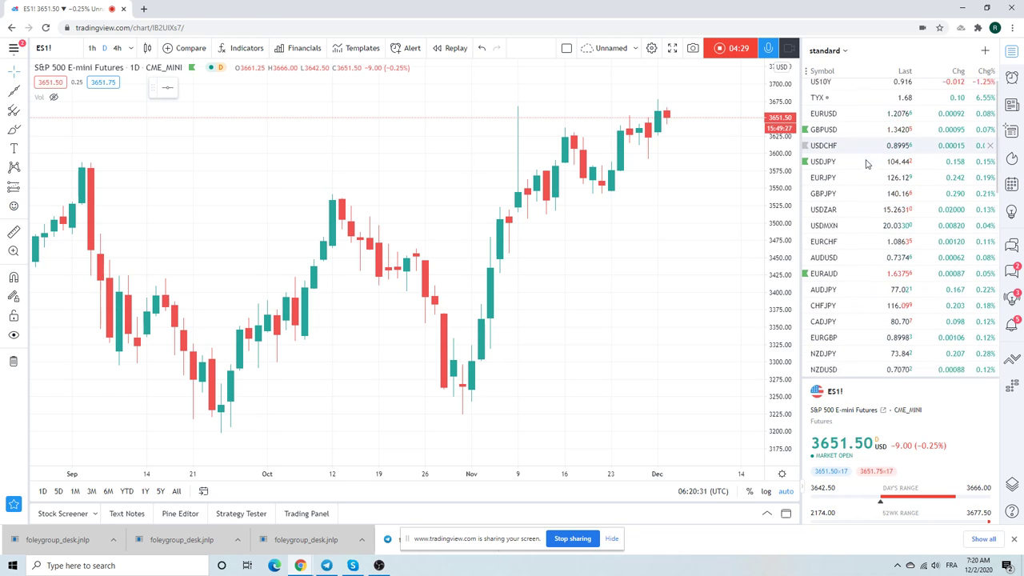
scroll(866, 164, down, 1)
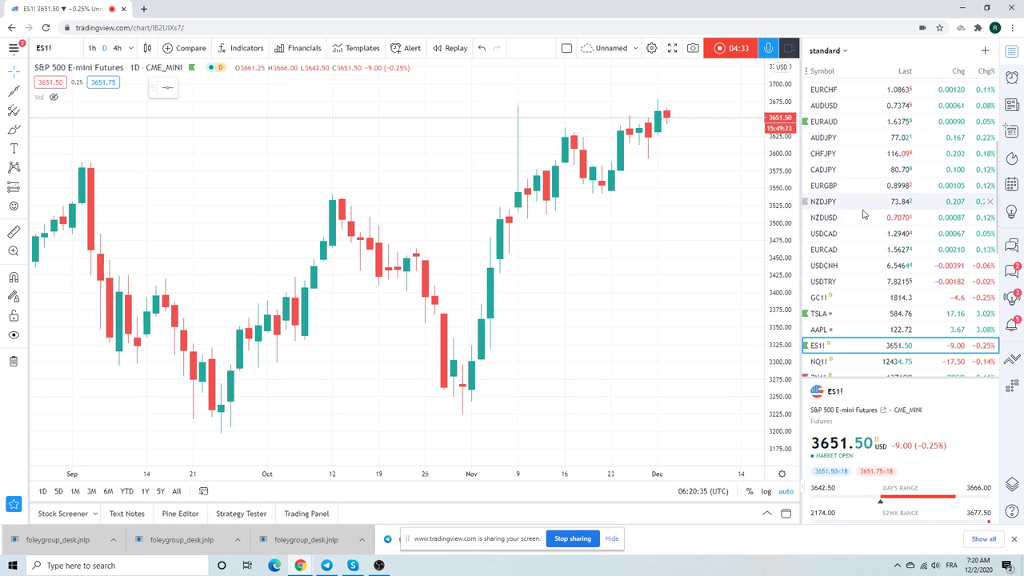
scroll(859, 209, up, 3)
scroll(862, 217, up, 1)
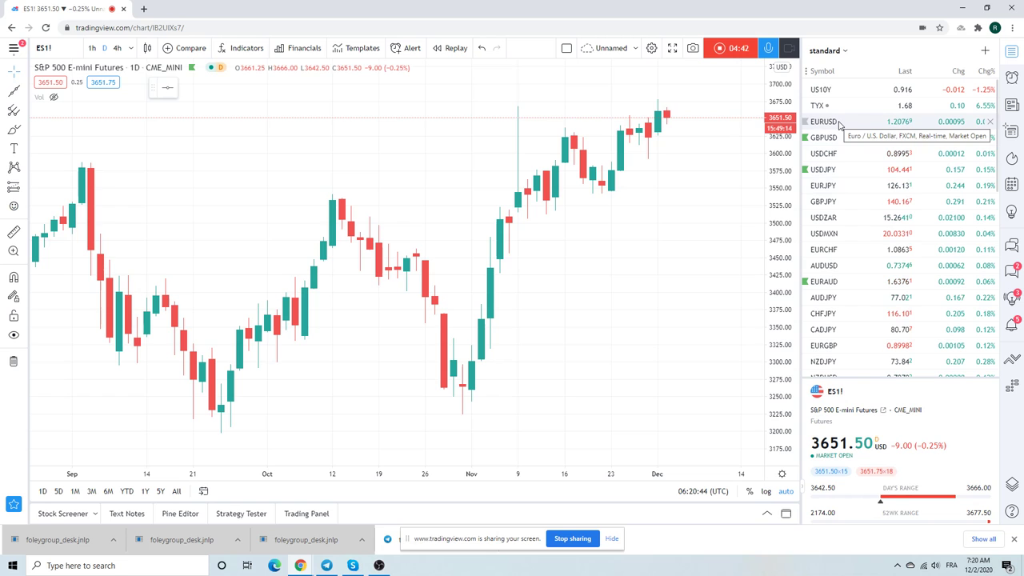
scroll(850, 160, down, 2)
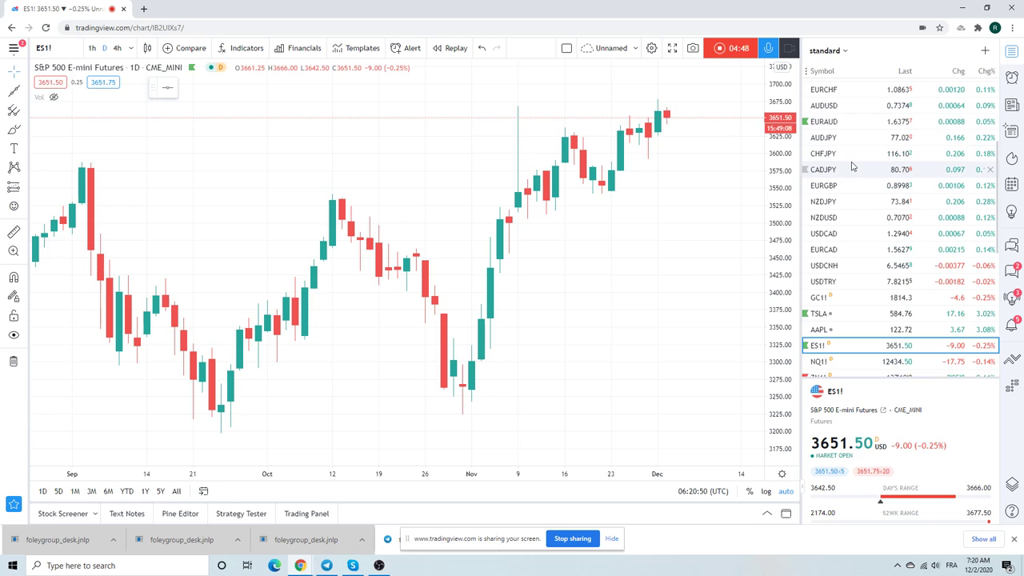
scroll(851, 167, down, 1)
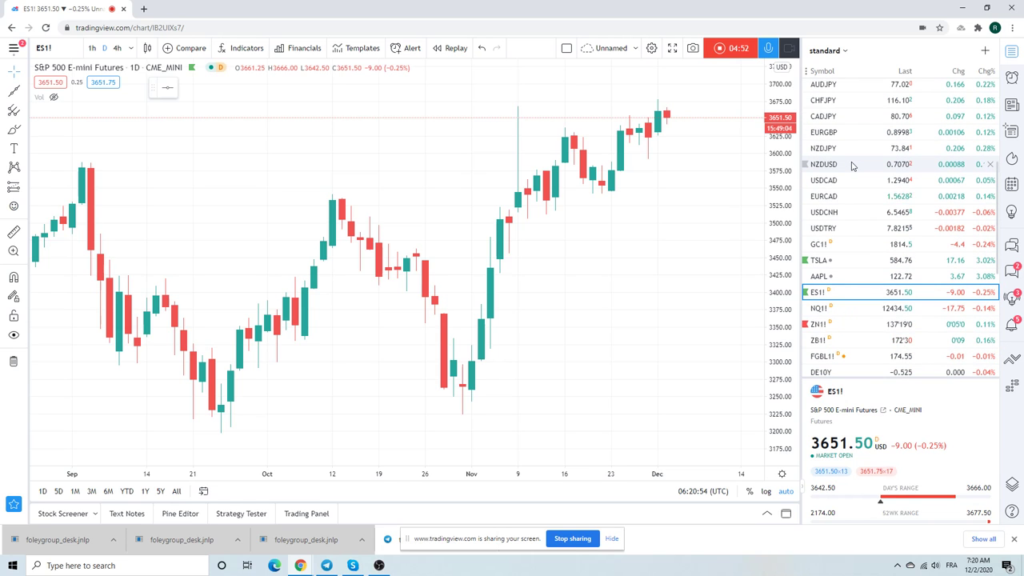
scroll(852, 166, down, 1)
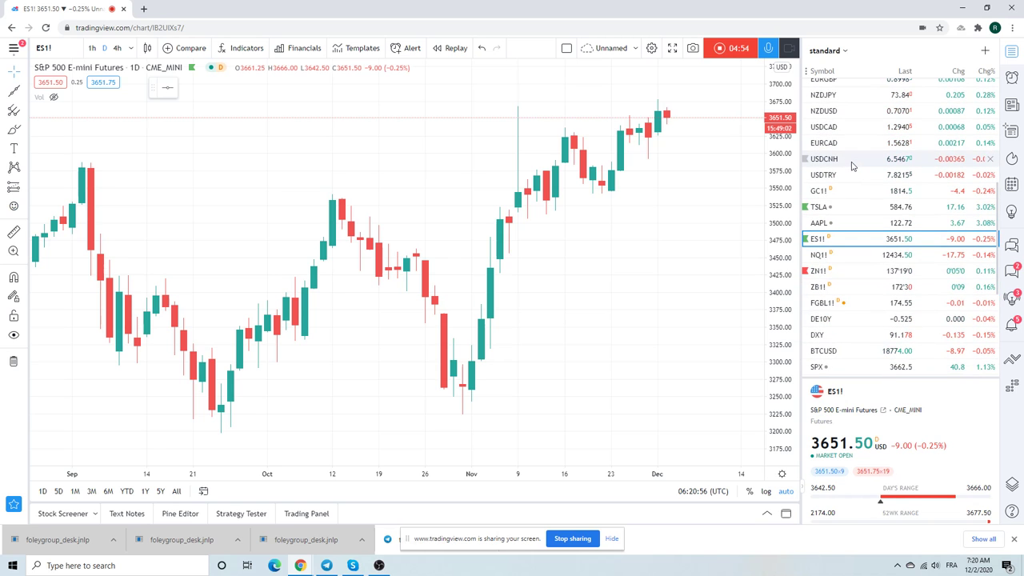
Step: Switch the chart to the ZB1! T-Bond Futures daily chart from the watchlist
click(821, 290)
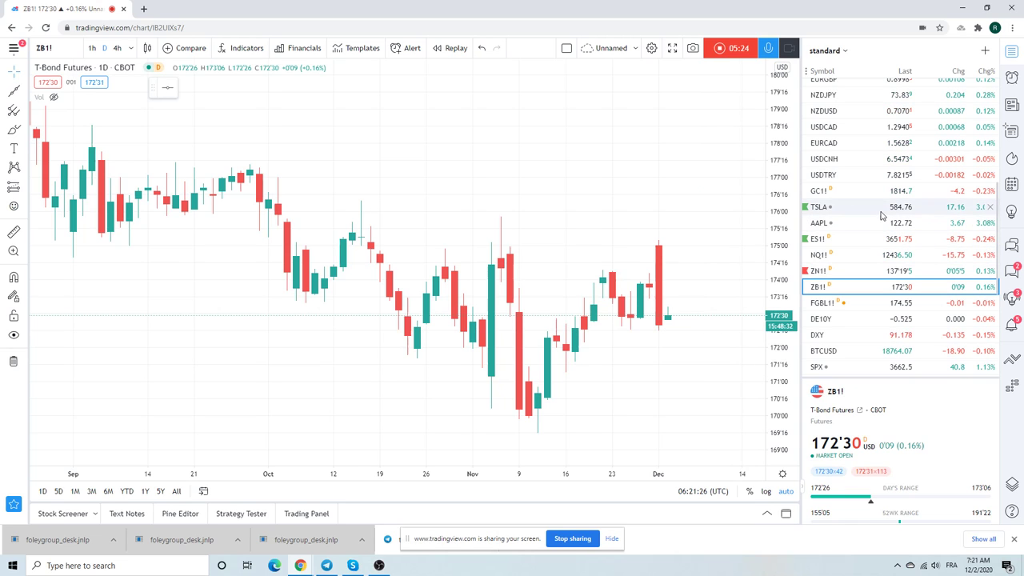
scroll(865, 256, up, 2)
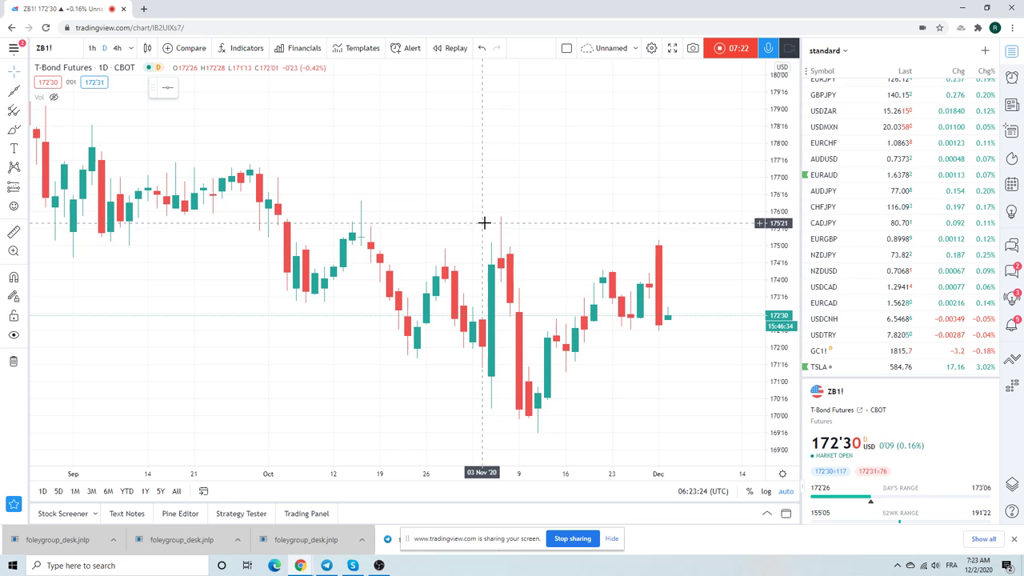
Step: Zoom out the T-Bond Futures daily chart so candles from August onward are visible
scroll(483, 226, down, 1)
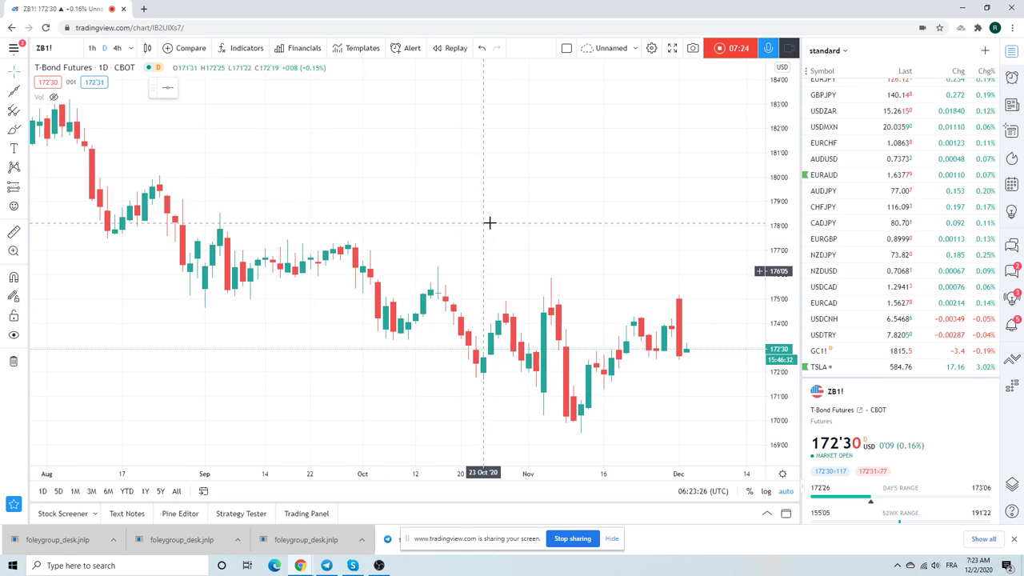